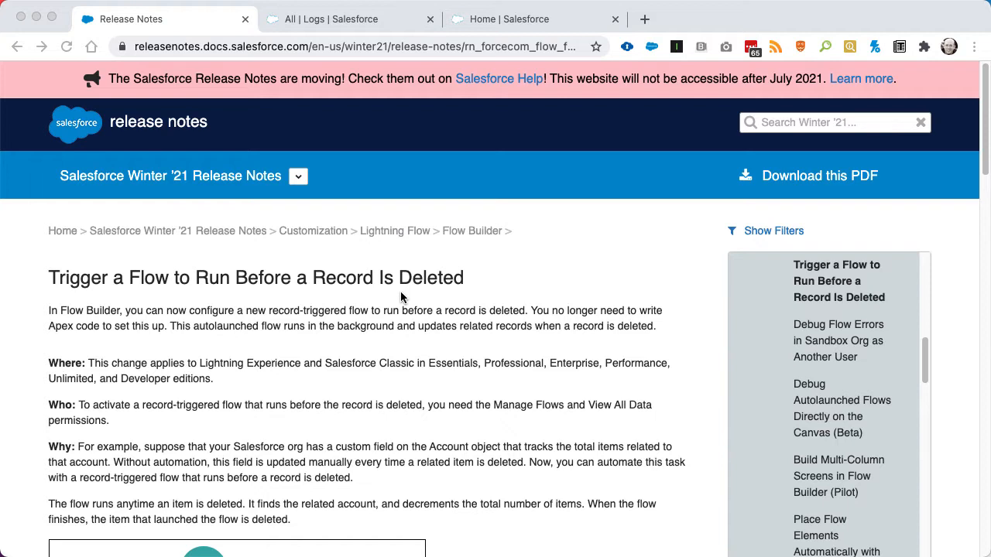
Review the Accounts list and the Logs list in the Sales app.
left_click(350, 21)
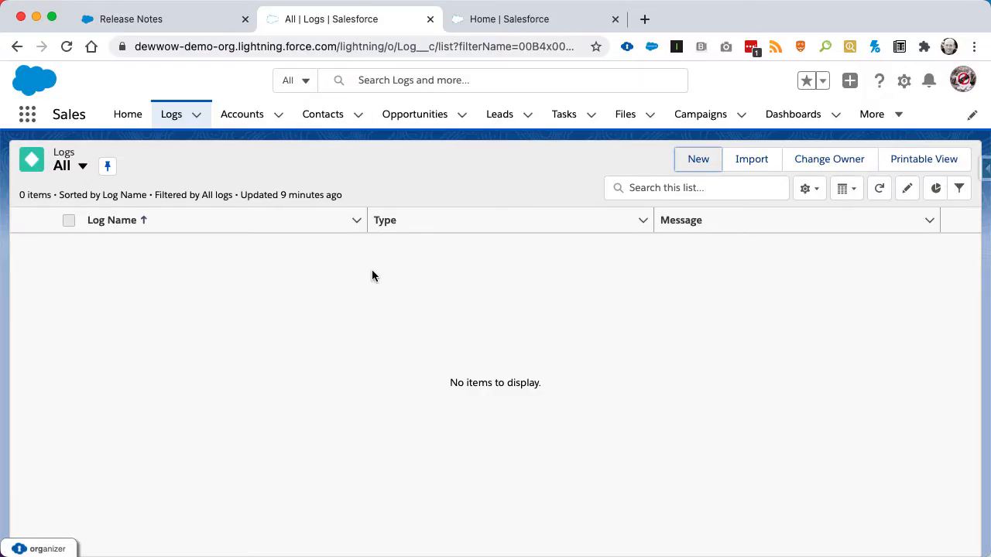
left_click(242, 115)
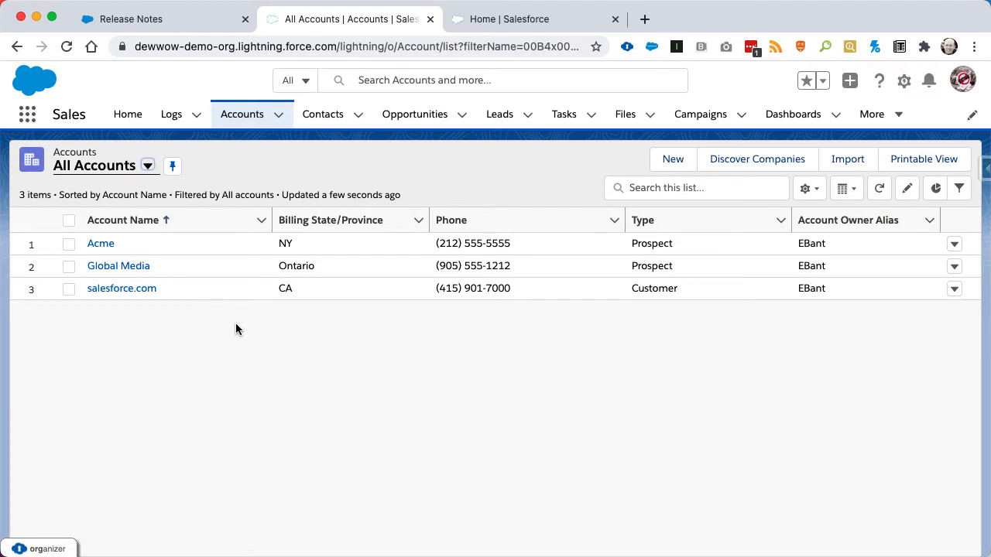
left_click(174, 116)
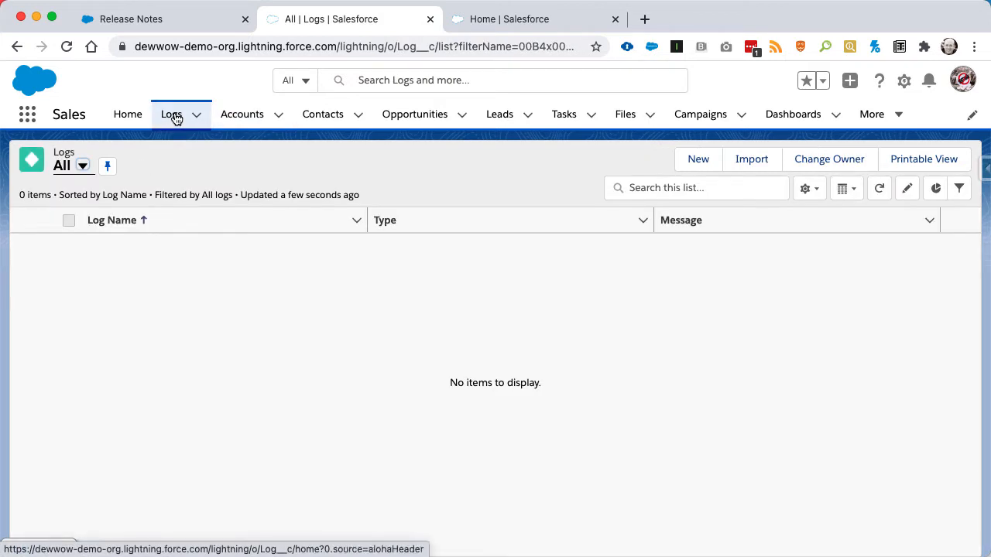
Open a new Log form to examine its Related Id, Message and Type fields, including the Type options, and cancel without saving.
left_click(697, 160)
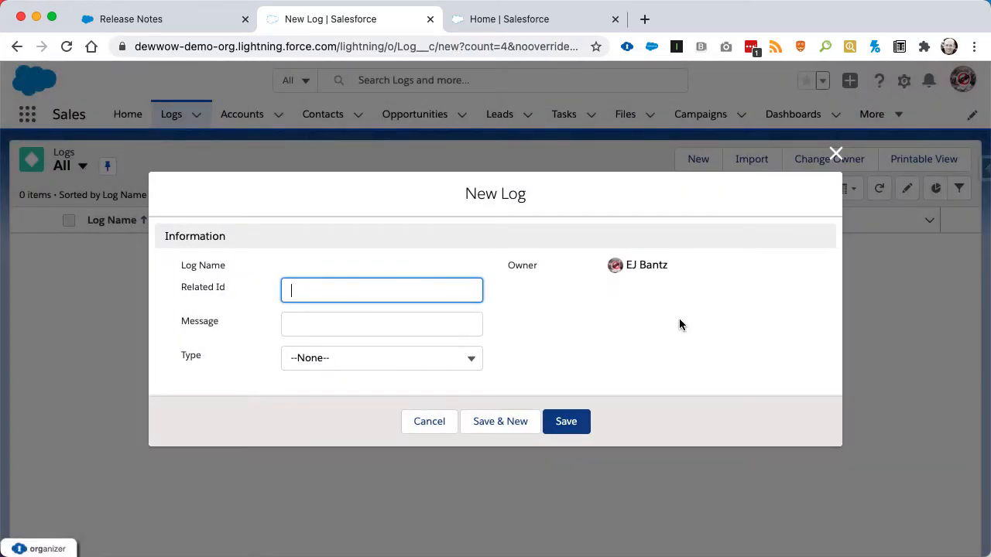
left_click(462, 192)
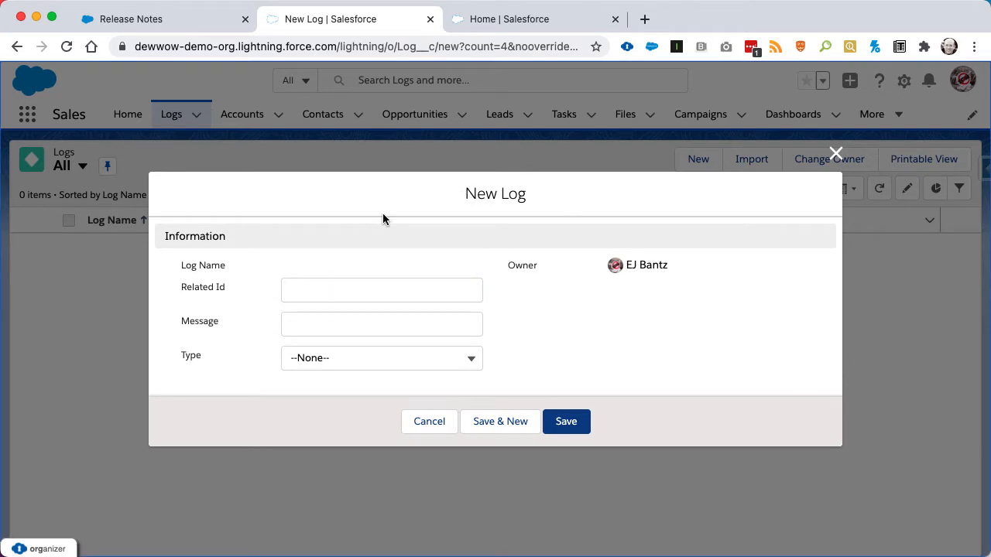
left_click(309, 289)
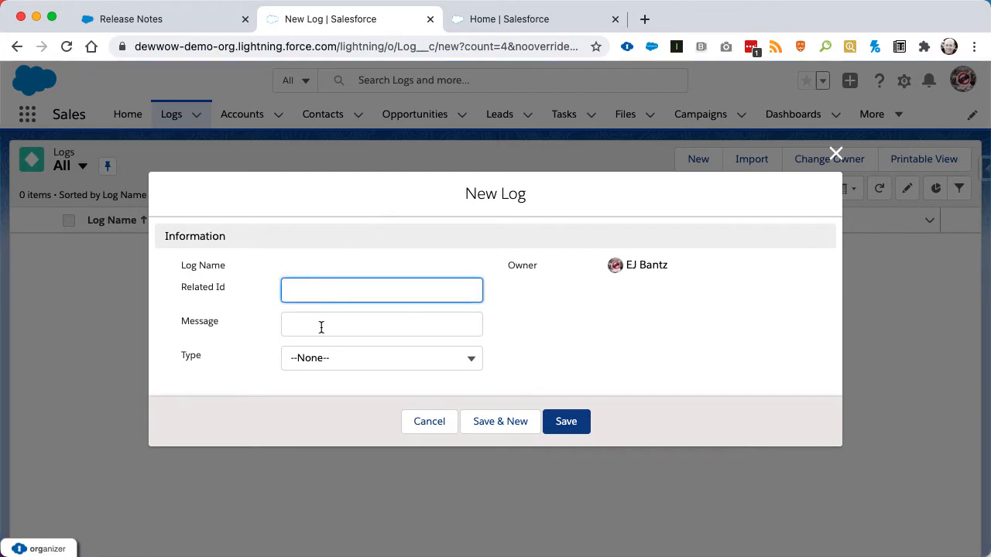
left_click(363, 326)
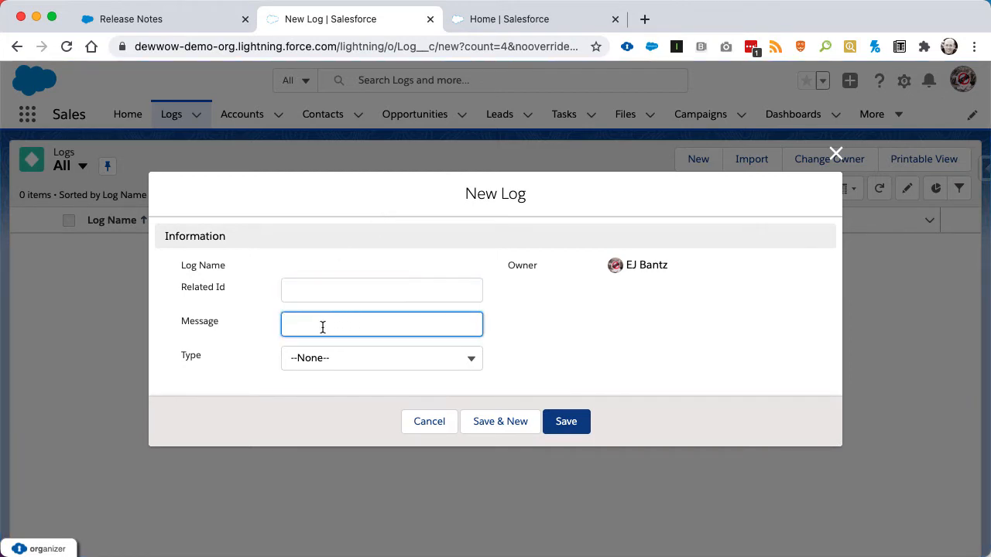
left_click(310, 361)
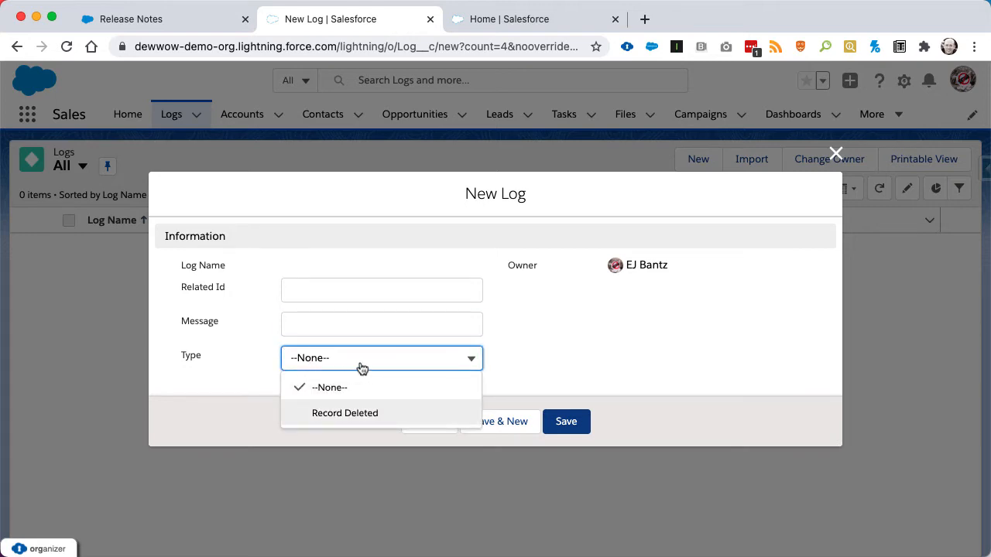
left_click(588, 346)
left_click(438, 423)
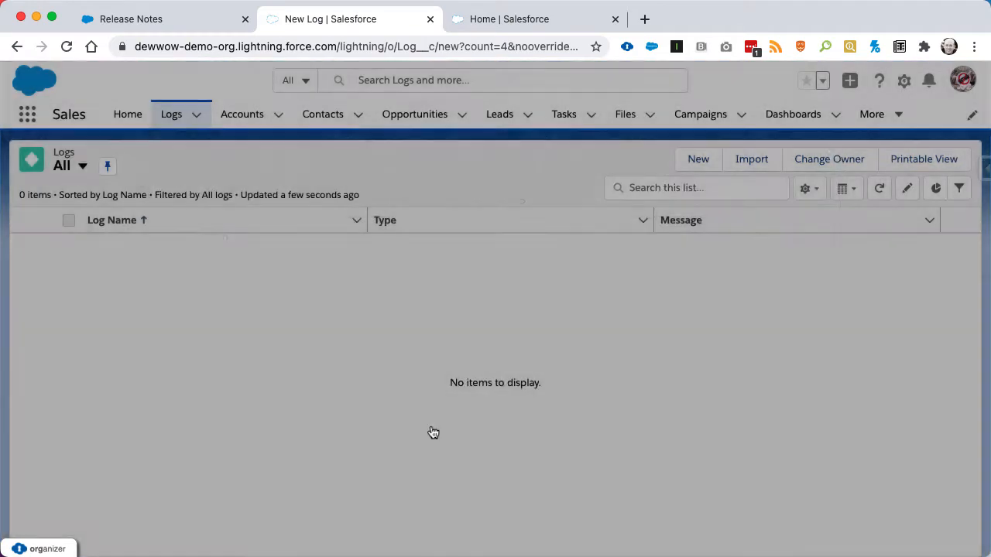
Start a new Record-Triggered Flow from the Flows setup page, using the Freeform layout.
left_click(519, 27)
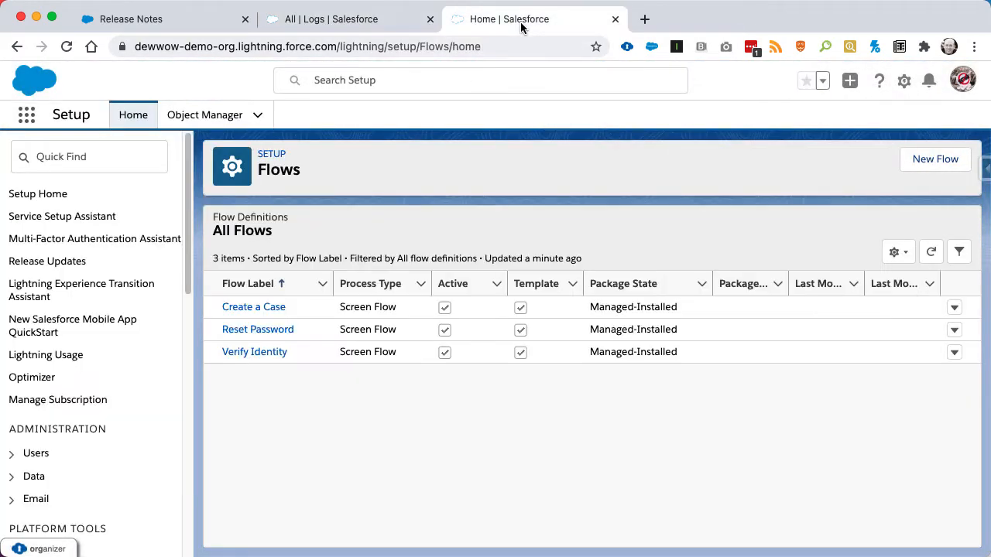
left_click(943, 167)
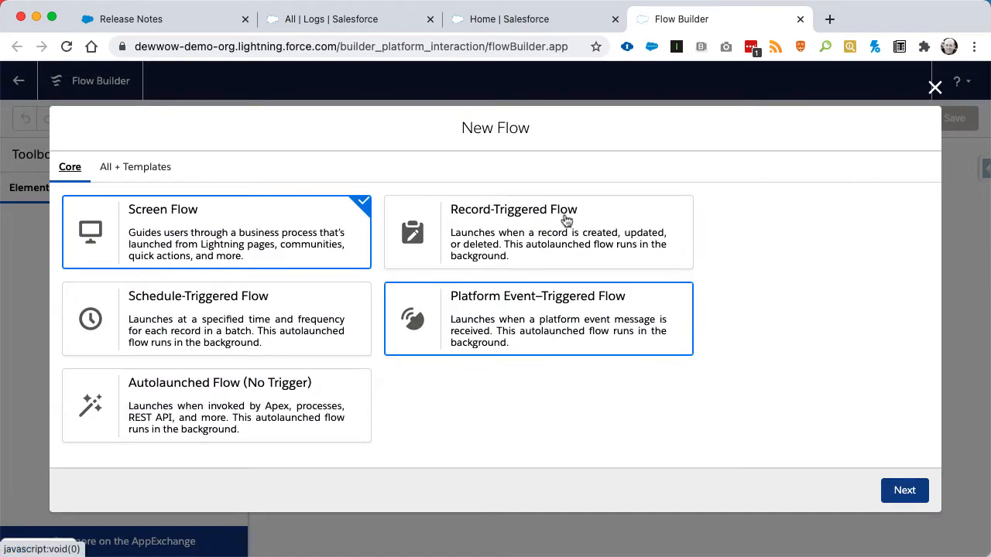
left_click(503, 229)
left_click(892, 490)
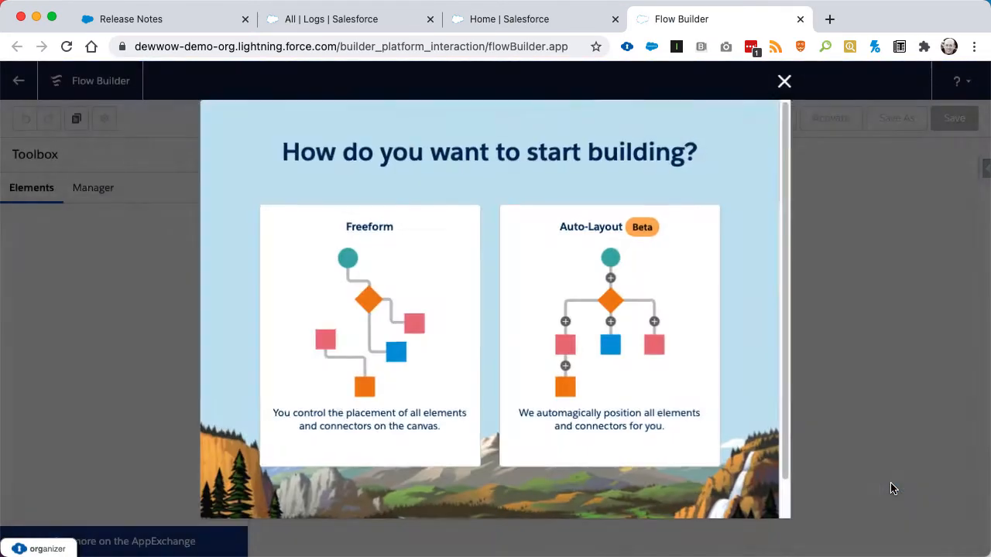
left_click(352, 252)
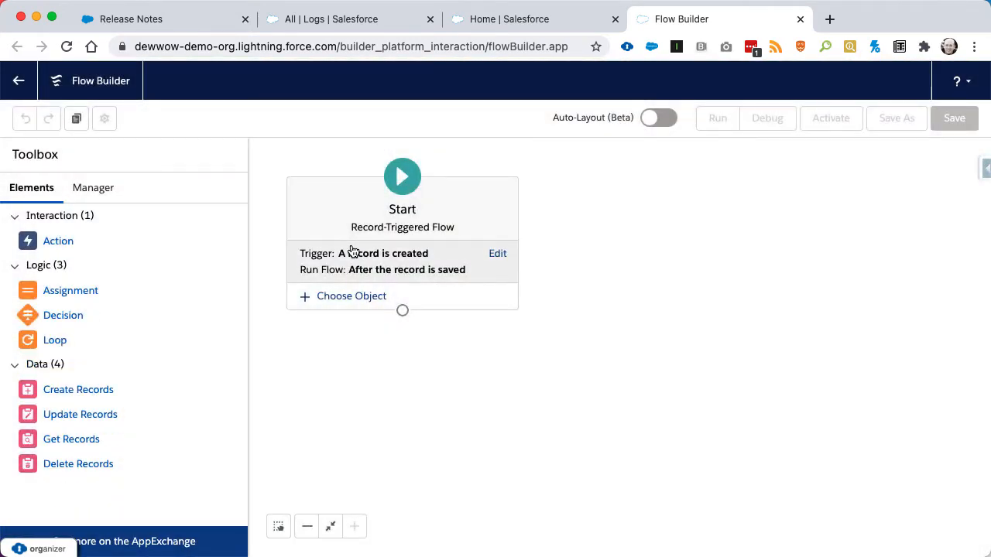
Configure the flow's trigger to fire when a record is deleted.
left_click(495, 254)
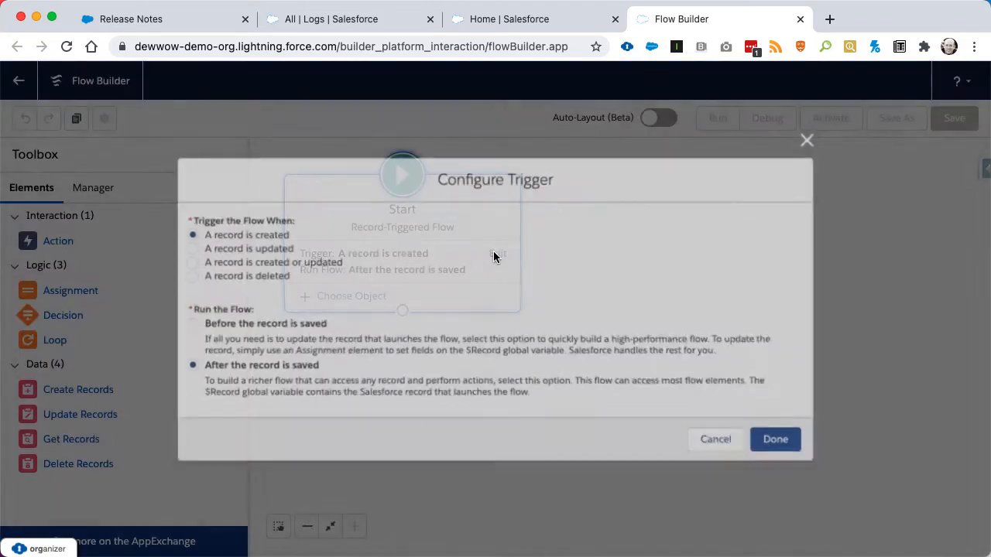
left_click(277, 279)
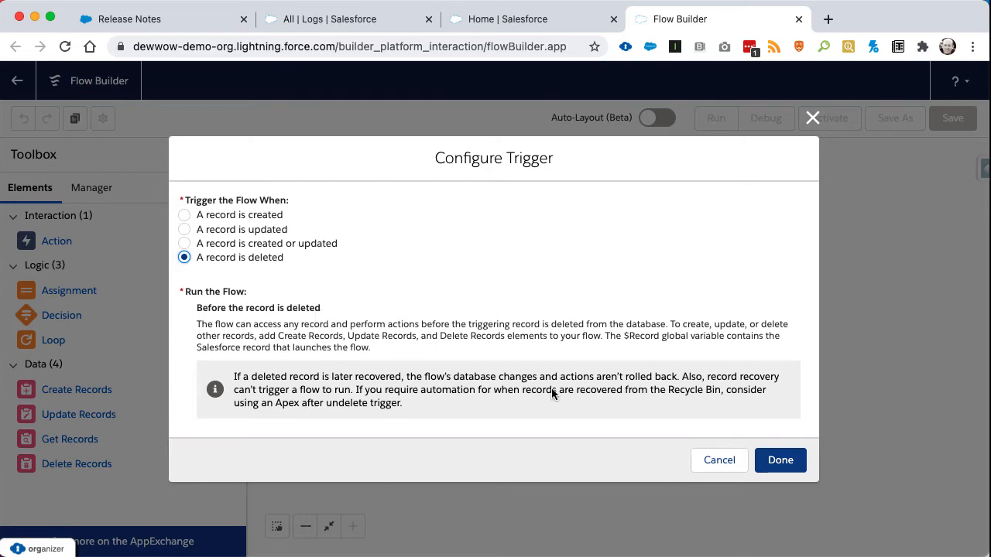
left_click(784, 465)
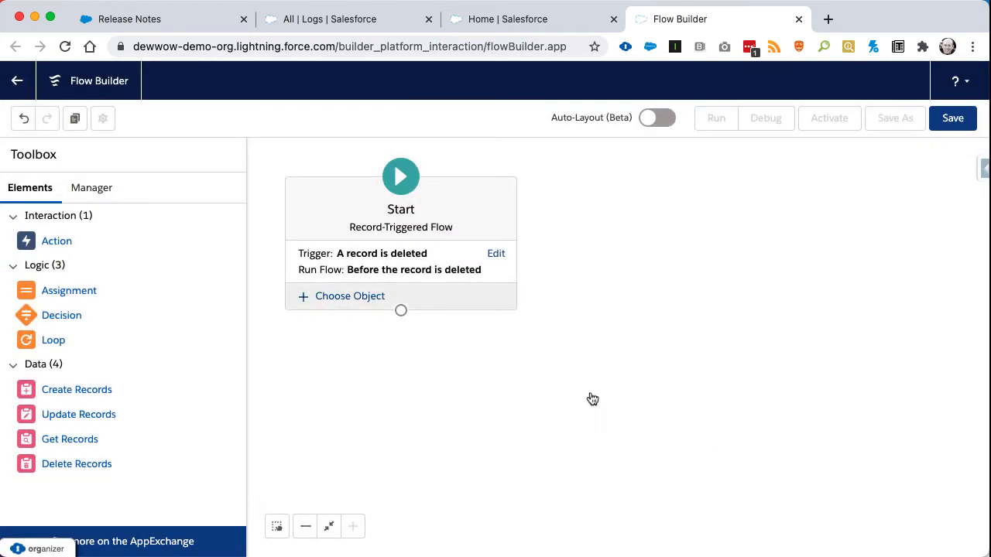
Choose Account as the flow's triggering object and set its condition requirements to None.
left_click(338, 299)
left_click(266, 330)
type("a")
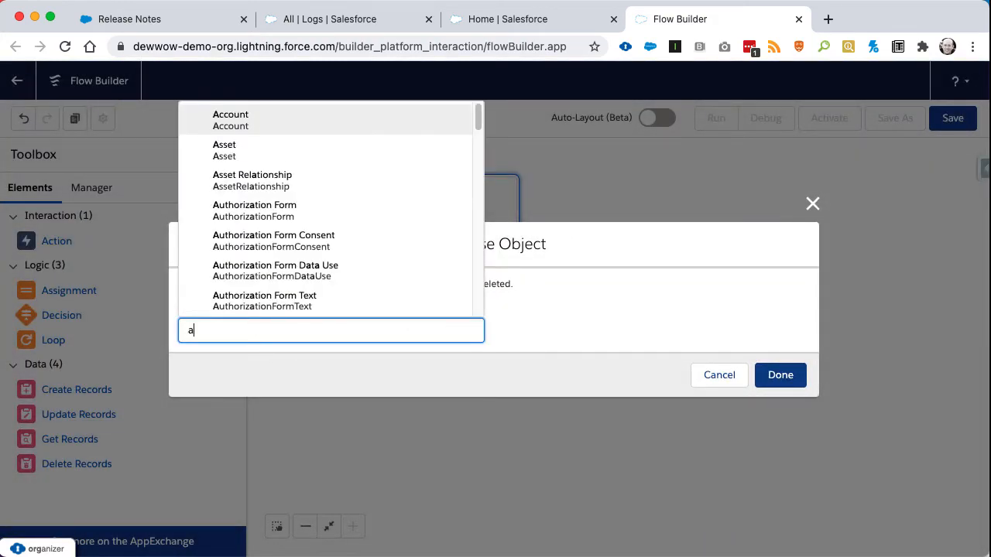
left_click(251, 122)
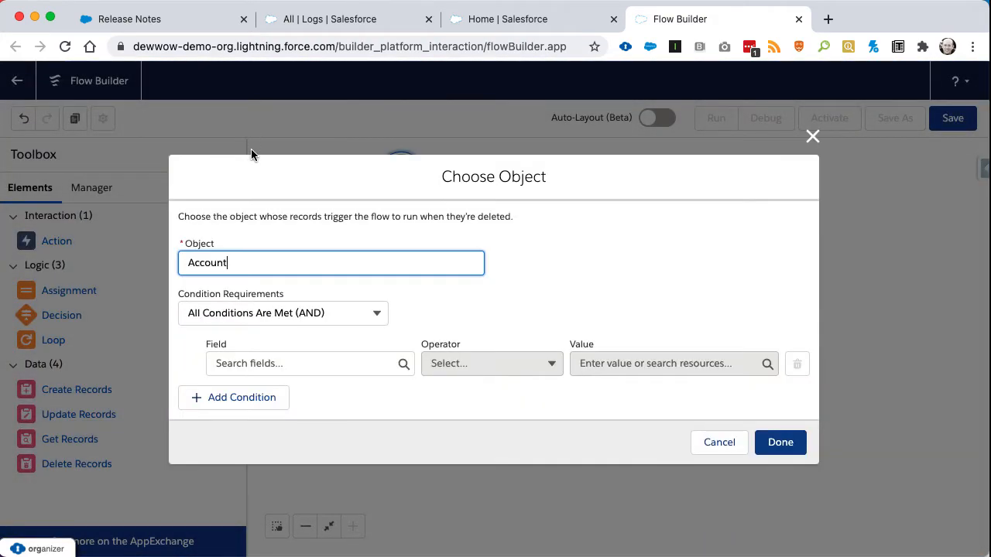
left_click(254, 316)
left_click(222, 346)
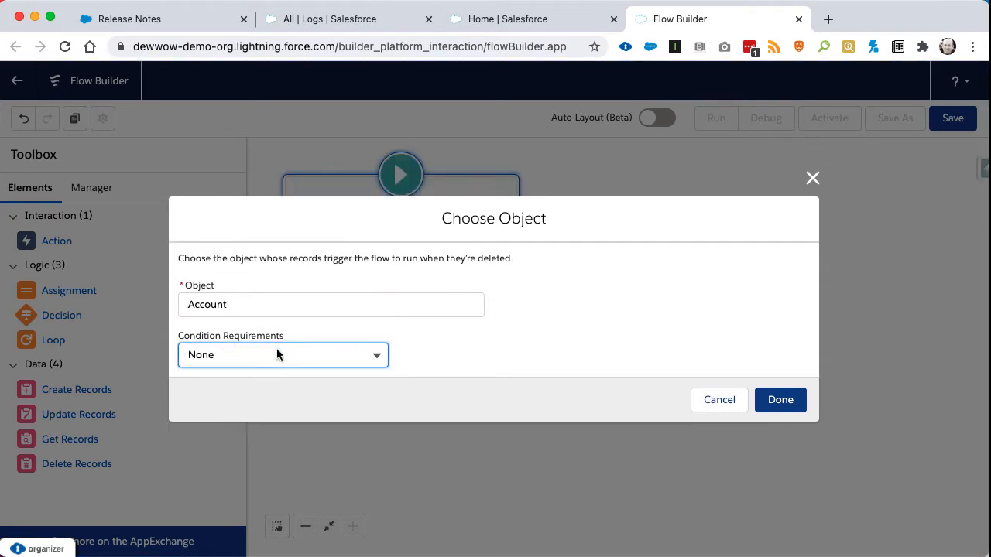
left_click(781, 400)
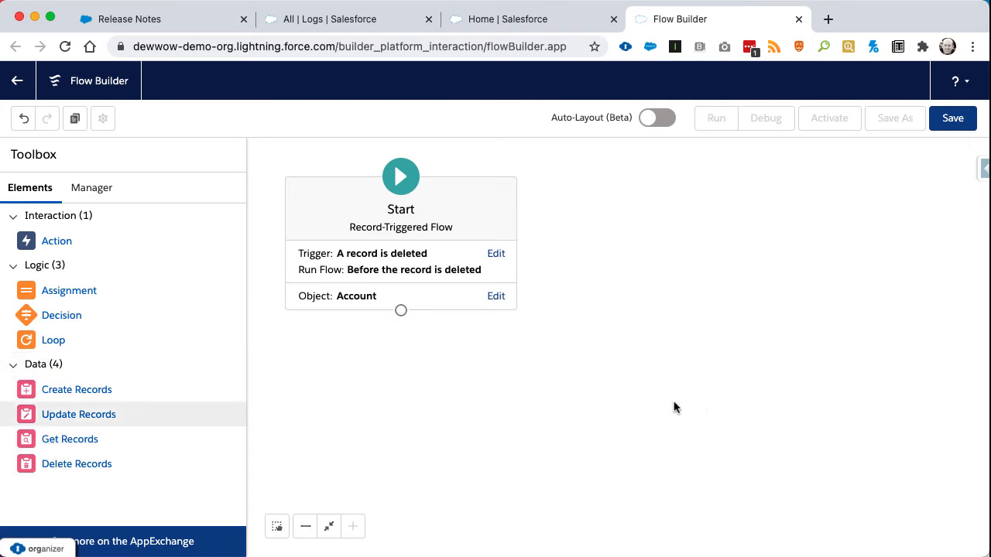
Add a Create Records element to the canvas below Start and label it "Create Log".
left_click_drag(44, 398, 391, 355)
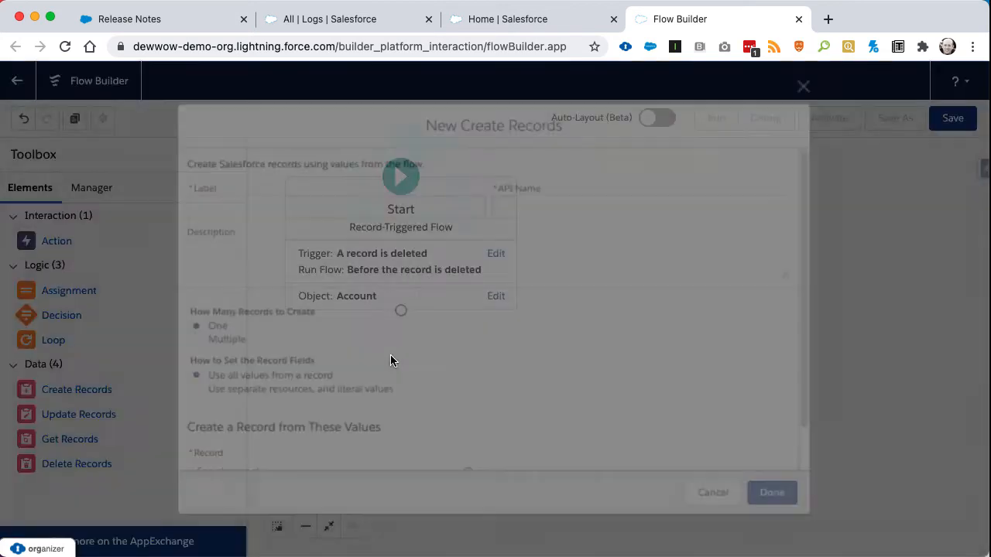
type("Log")
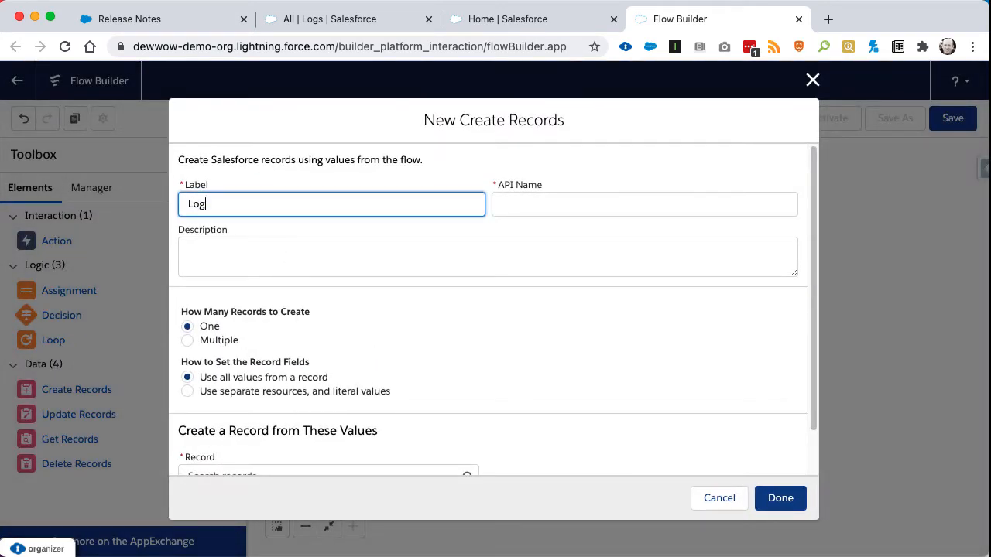
key("BackSpace")
key("BackSpace")
key("BackSpace")
type("Create Log")
key("Tab")
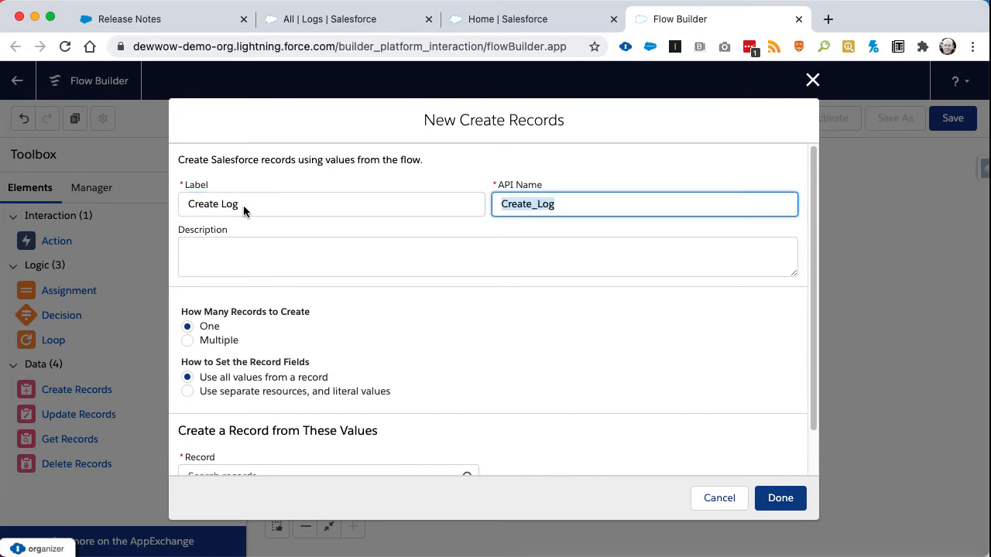
Set the record fields to use separate resources and literal values, and choose Log as the object to create.
left_click(209, 390)
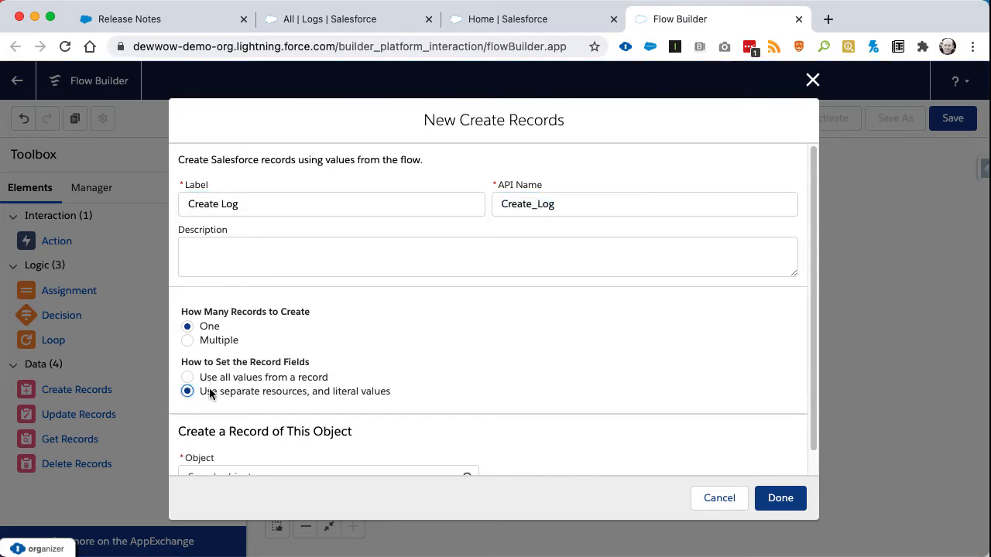
scroll(209, 388, "down", 1)
left_click(228, 453)
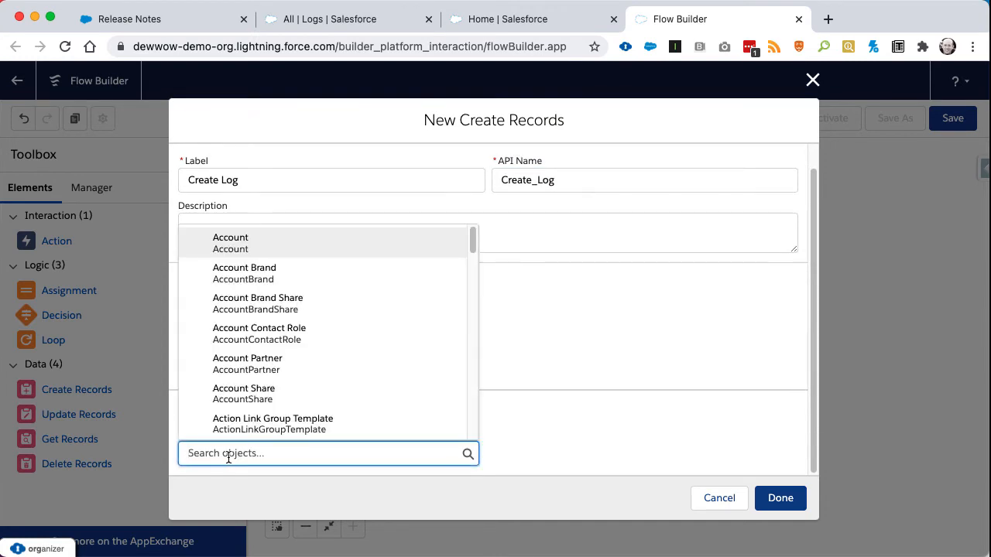
type("Log")
left_click(224, 331)
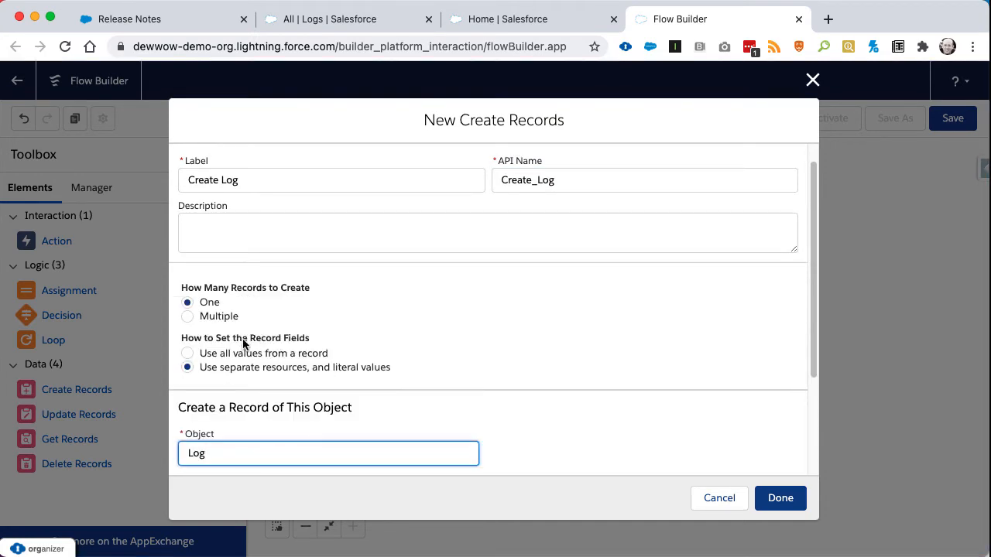
Assign the triggering account's ID, {!$Record.Id}, to the Log's Related_Id__c field.
scroll(301, 331, "down", 2)
left_click(281, 397)
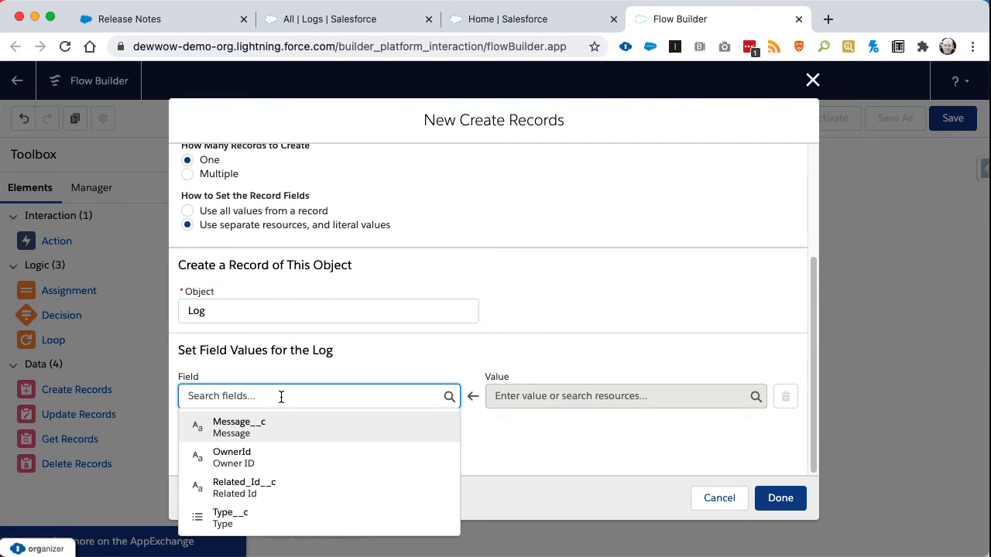
left_click(261, 480)
left_click(512, 398)
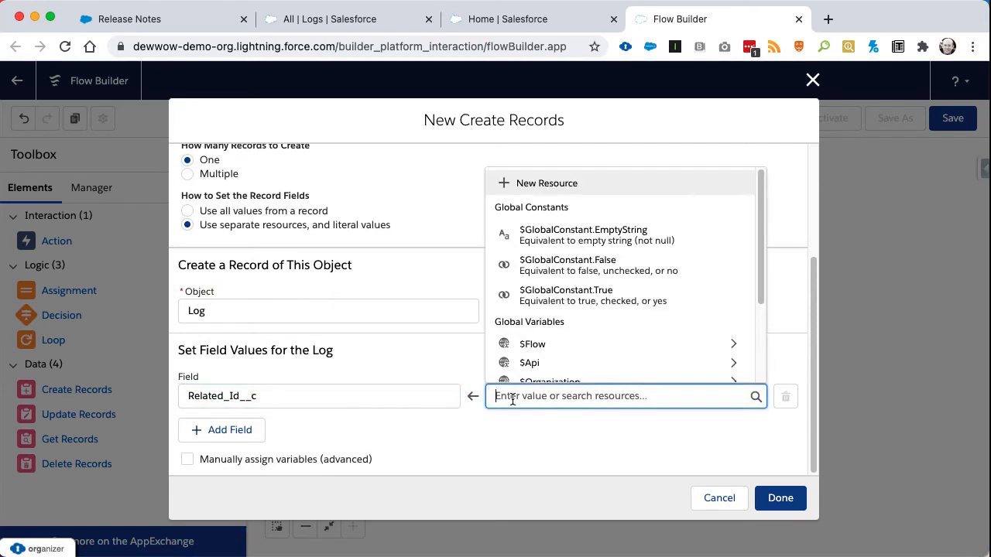
type("$")
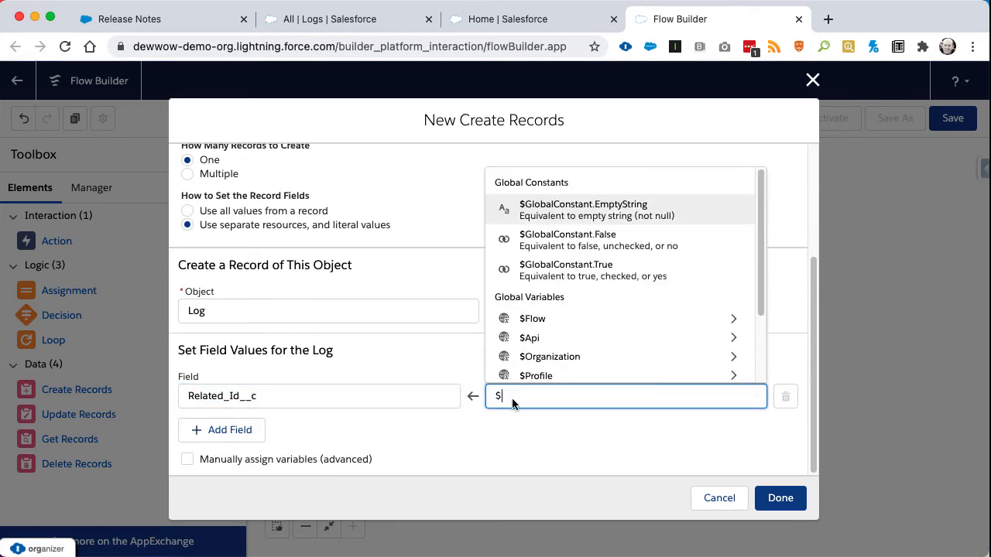
type("re")
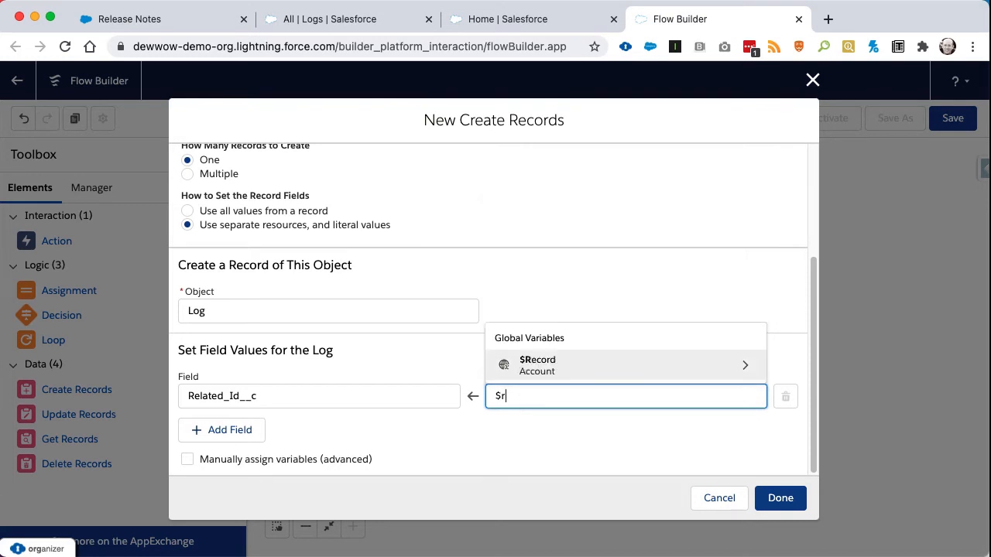
left_click(536, 363)
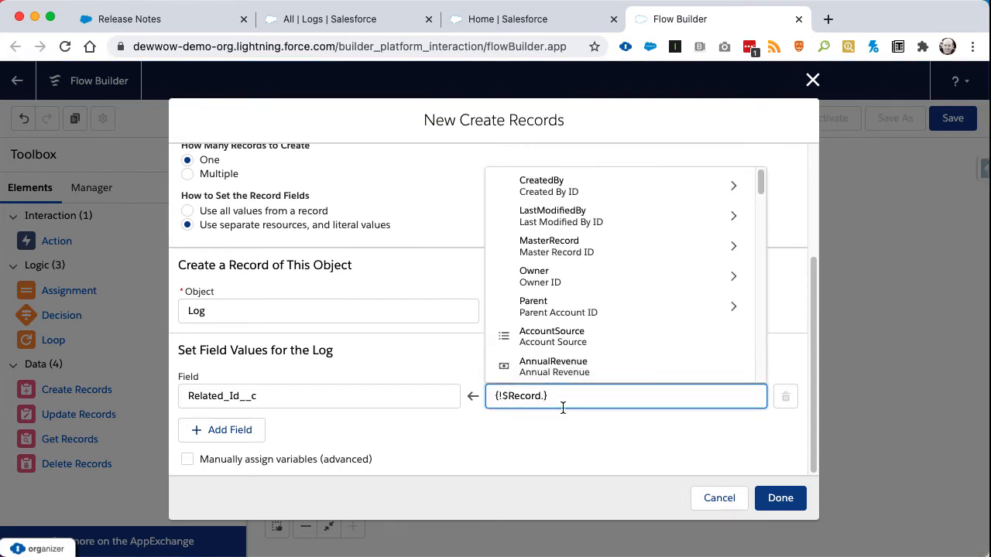
type("id")
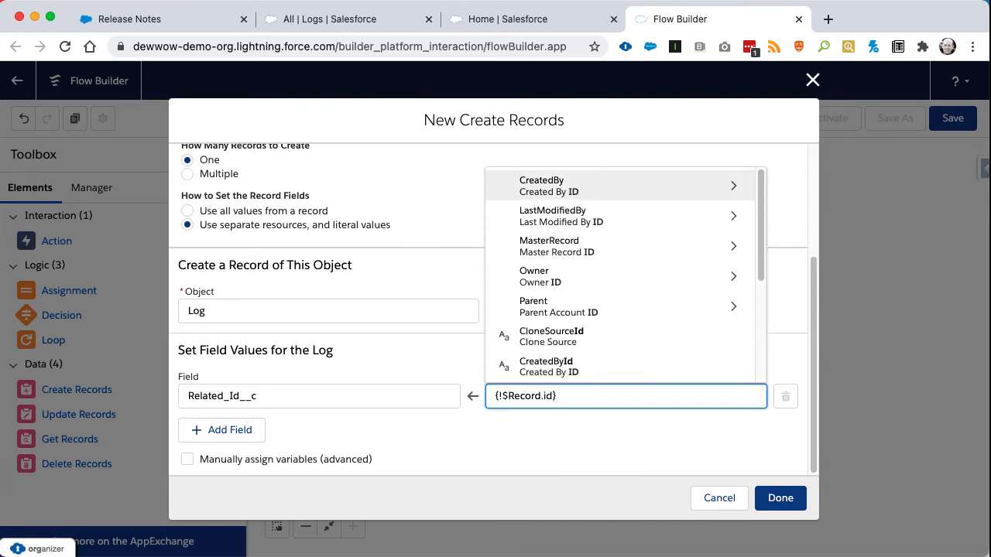
scroll(552, 307, "down", 3)
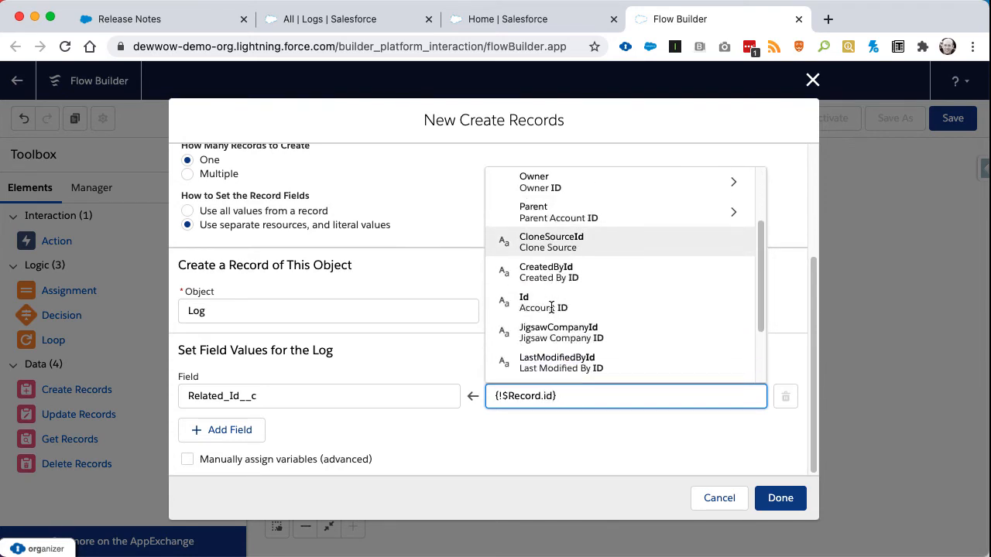
left_click(551, 308)
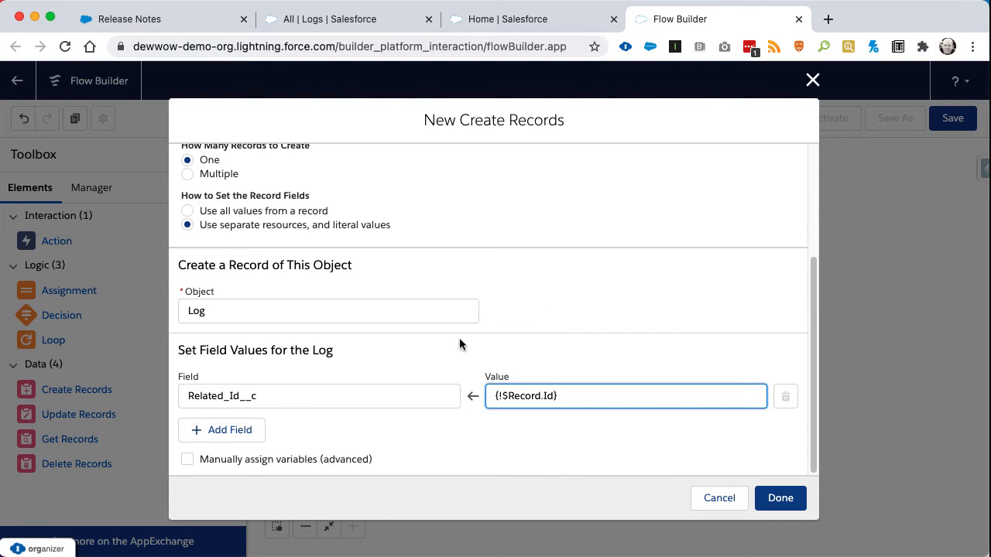
Add a second field assignment for the Log that sets Type__c to the picklist value Record Deleted.
left_click(227, 428)
left_click(221, 438)
type("t")
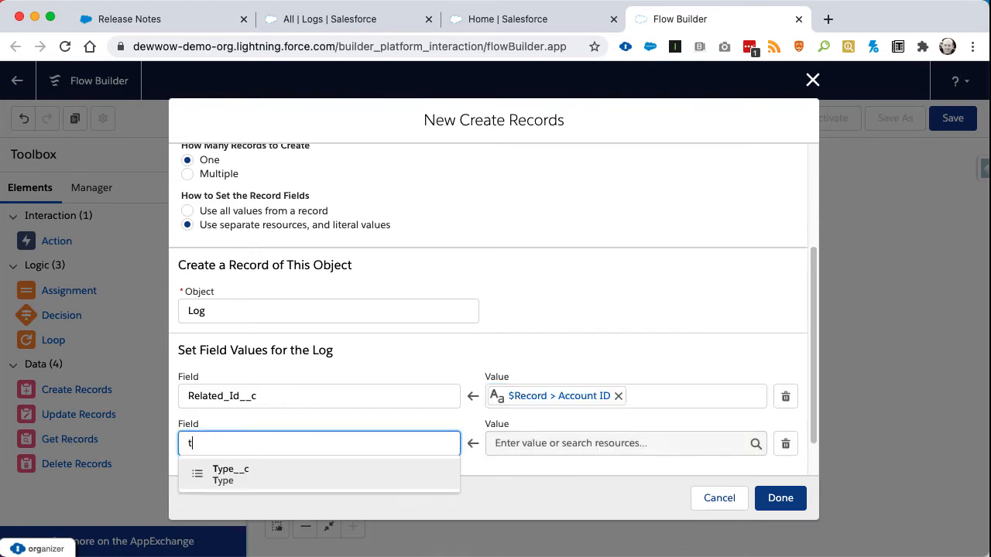
type("ype")
left_click(231, 480)
left_click(516, 445)
type("d")
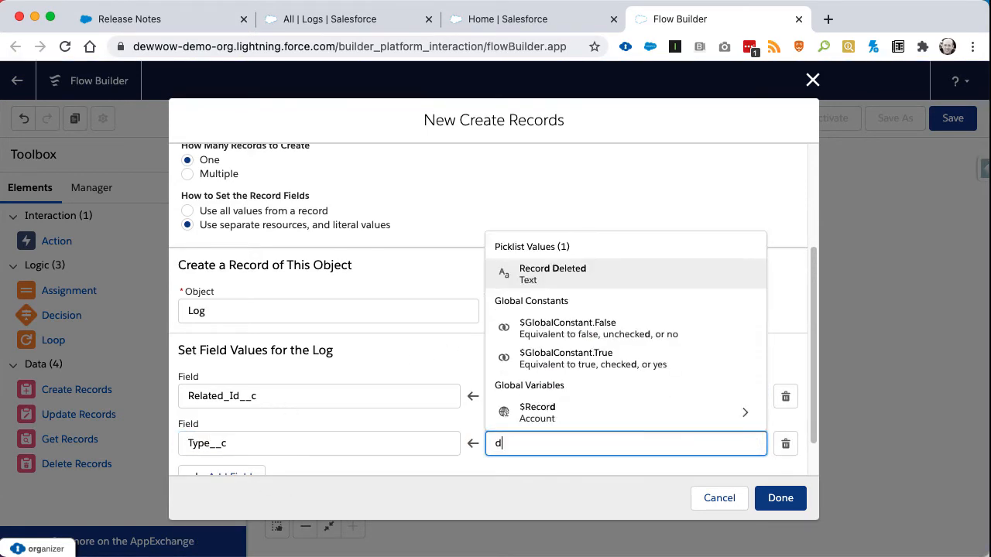
type("el")
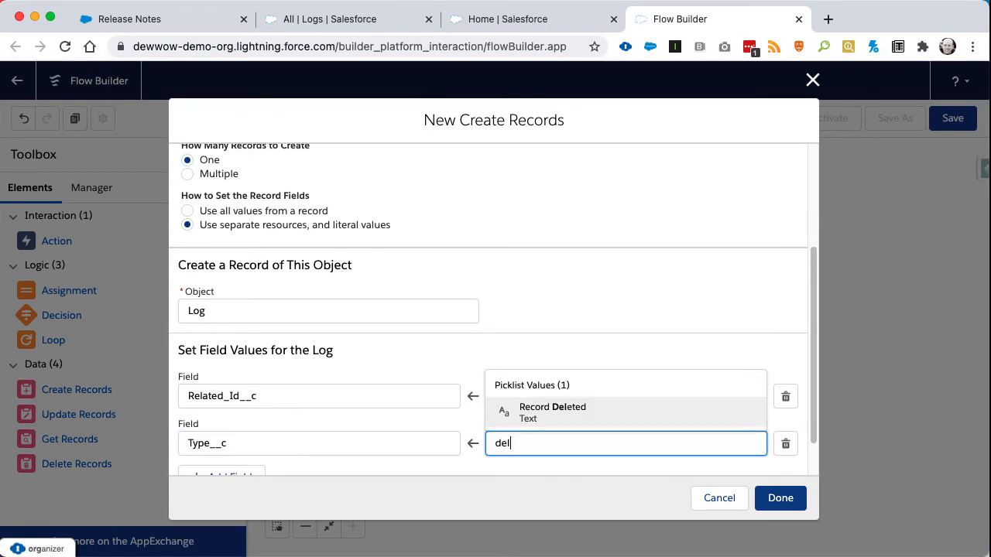
left_click(552, 416)
Add a third field assignment that fills the Log's Message__c with the triggering account's name, {!$Record.Name}.
scroll(322, 432, "down", 1)
left_click(236, 431)
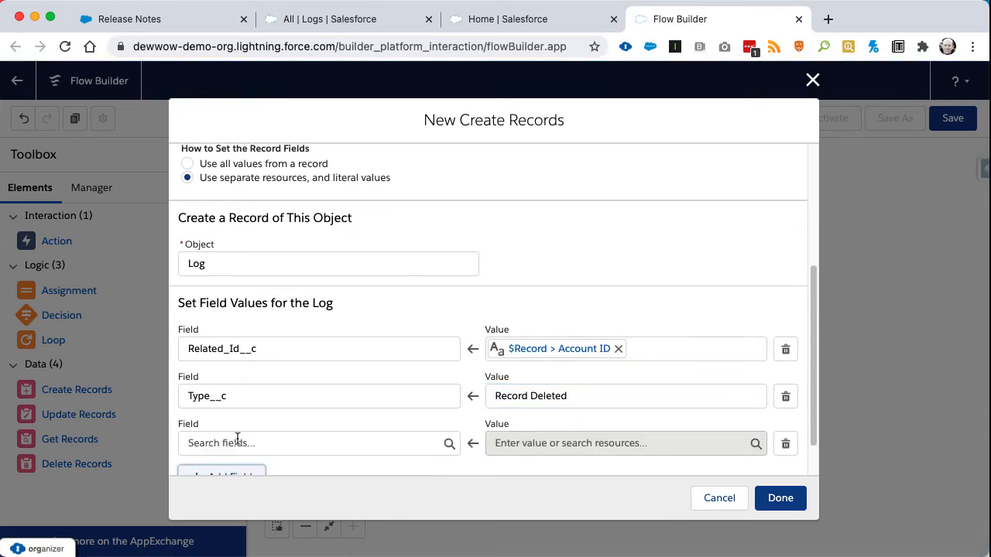
left_click(236, 443)
type("mes")
left_click(242, 472)
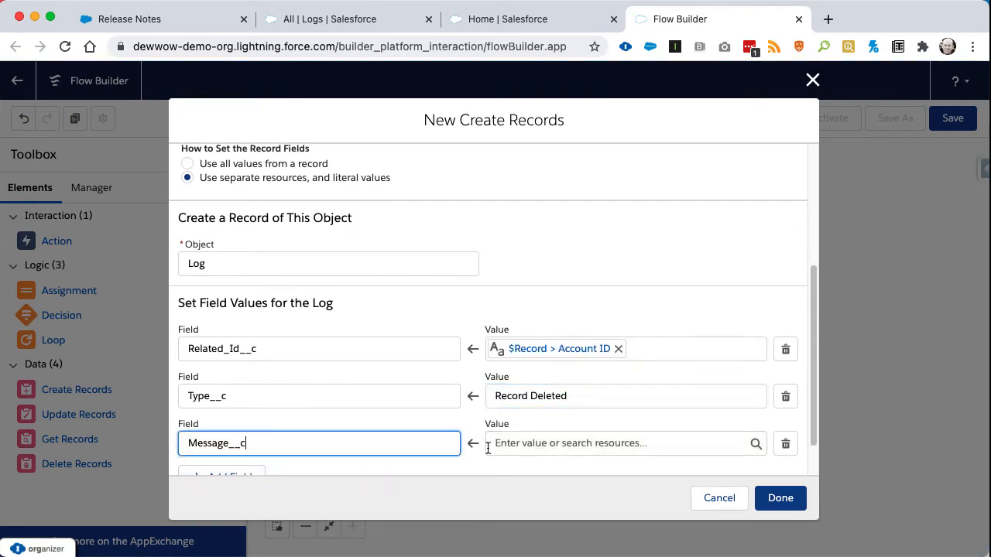
left_click(528, 443)
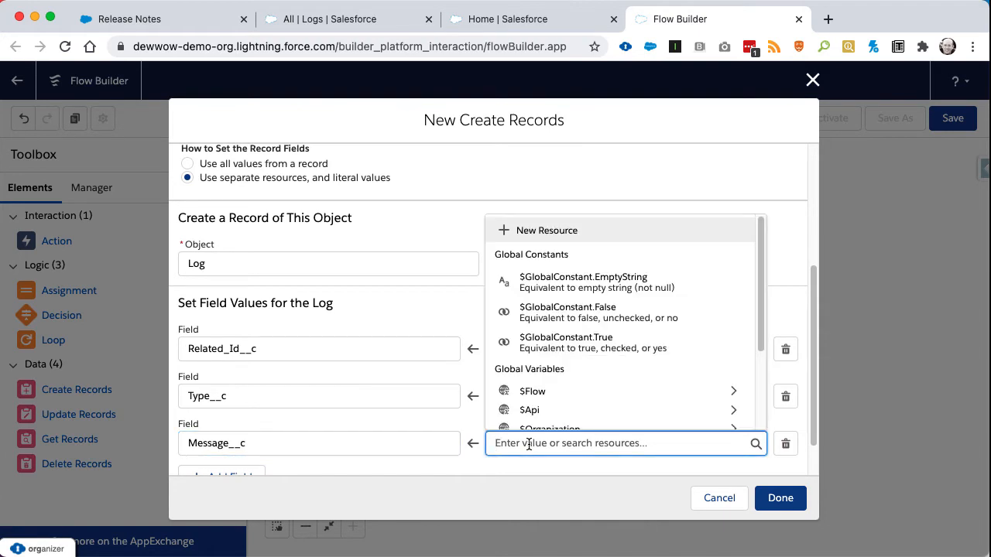
type("$re")
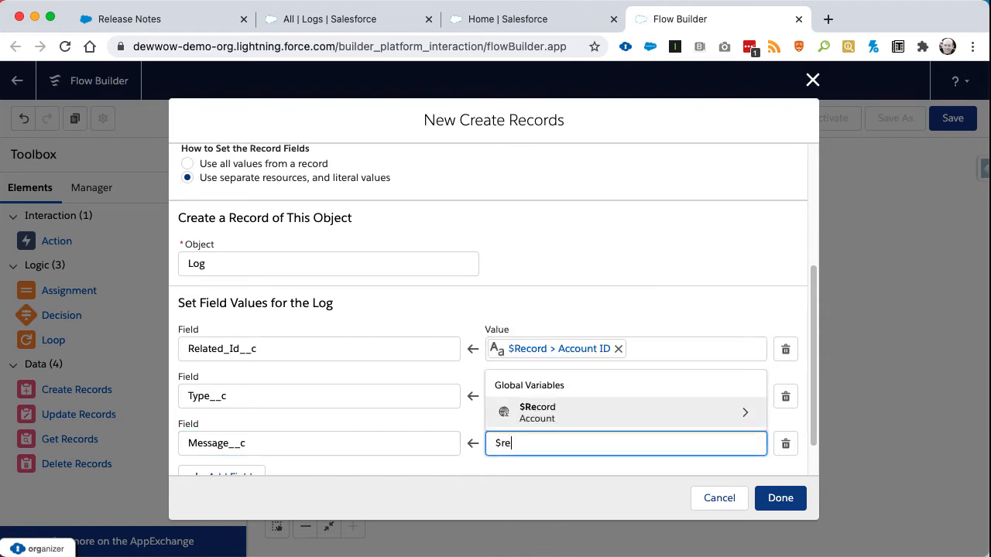
left_click(532, 415)
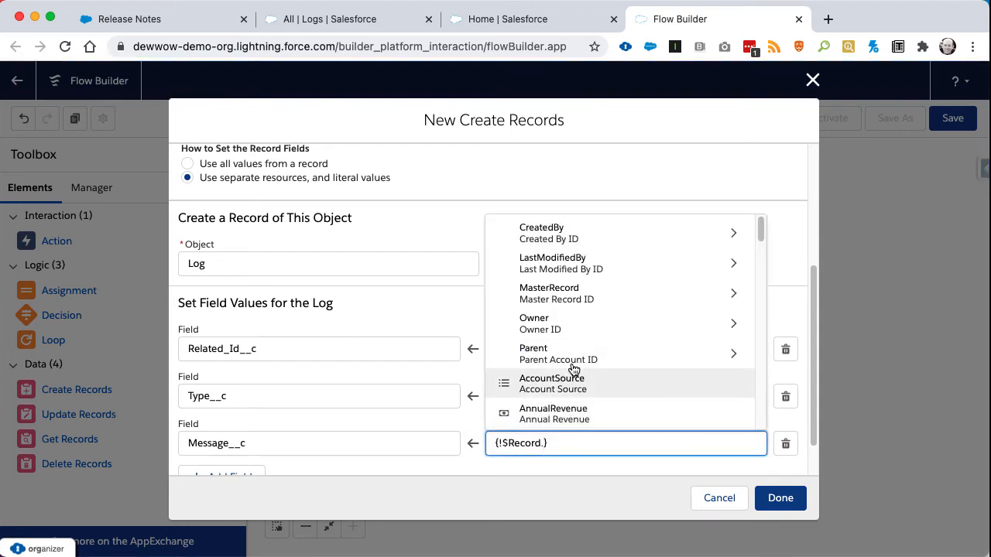
scroll(573, 370, "down", 2)
scroll(574, 370, "down", 3)
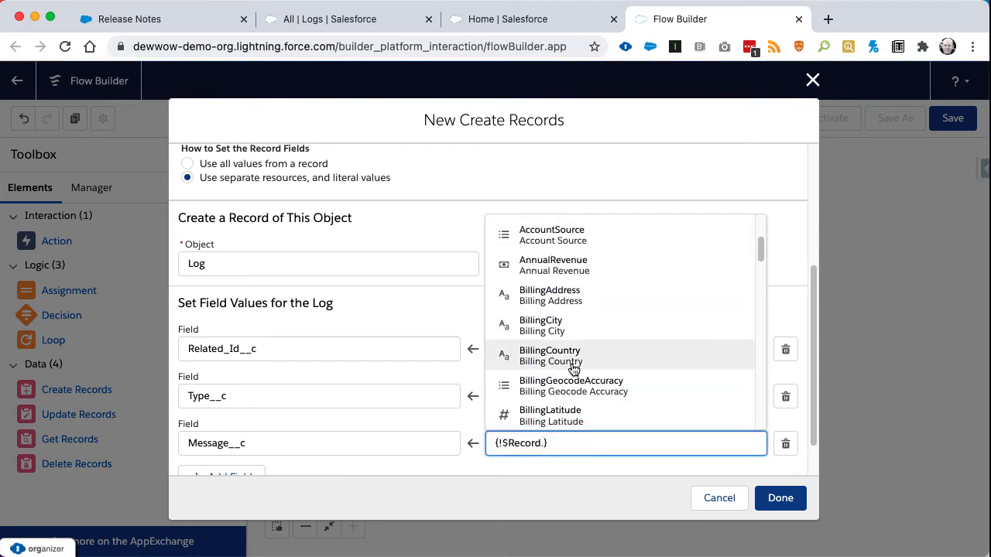
scroll(573, 370, "down", 3)
type("na")
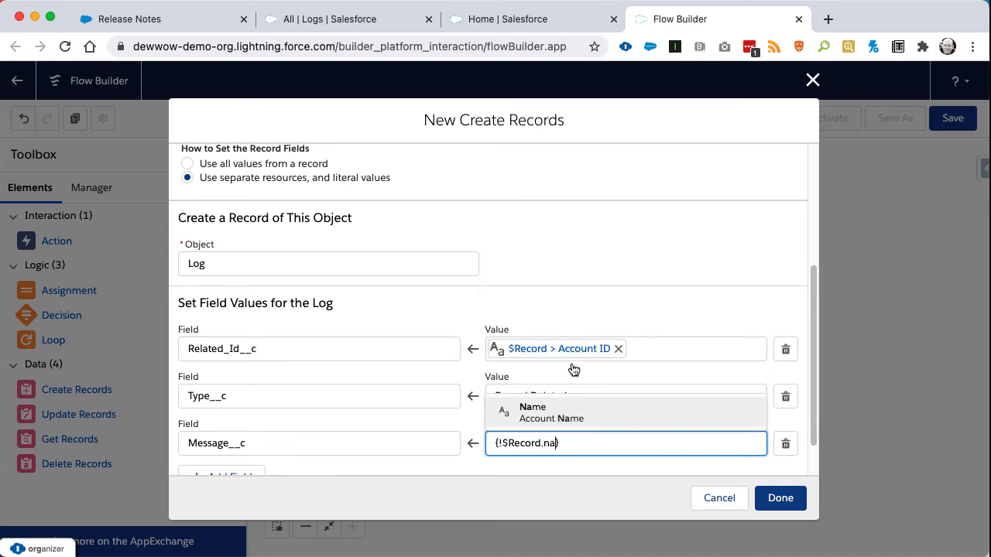
left_click(573, 414)
Finish the Create Log element and connect the Start element to it on the canvas.
left_click(780, 499)
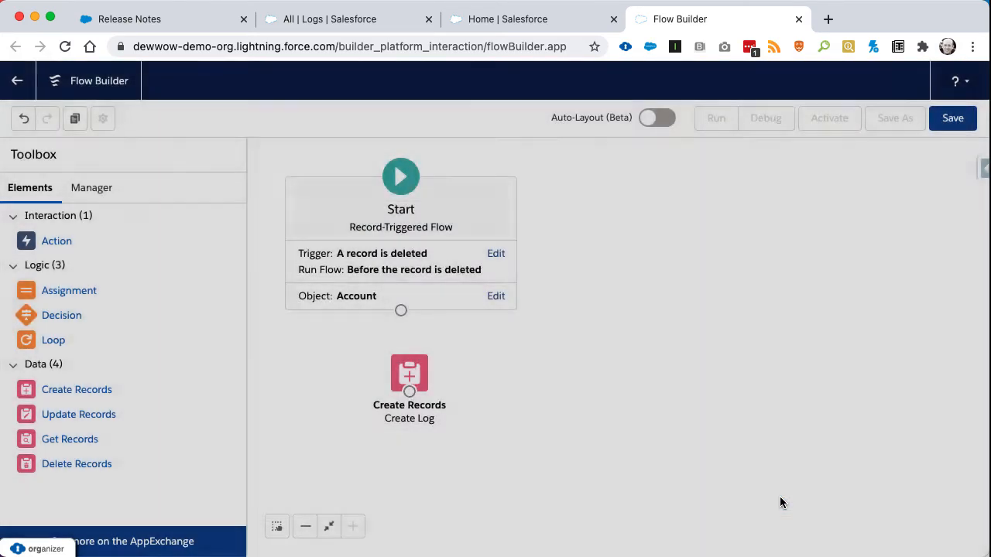
left_click_drag(401, 313, 410, 373)
Save the flow with the label "Account BeforeDelete" and activate it.
left_click(950, 121)
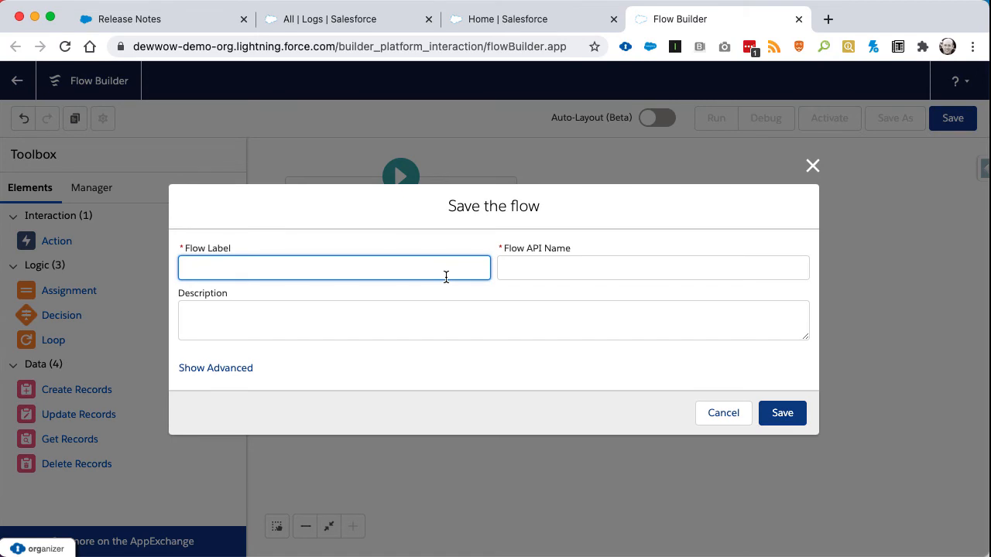
type("Account BeforeDelete")
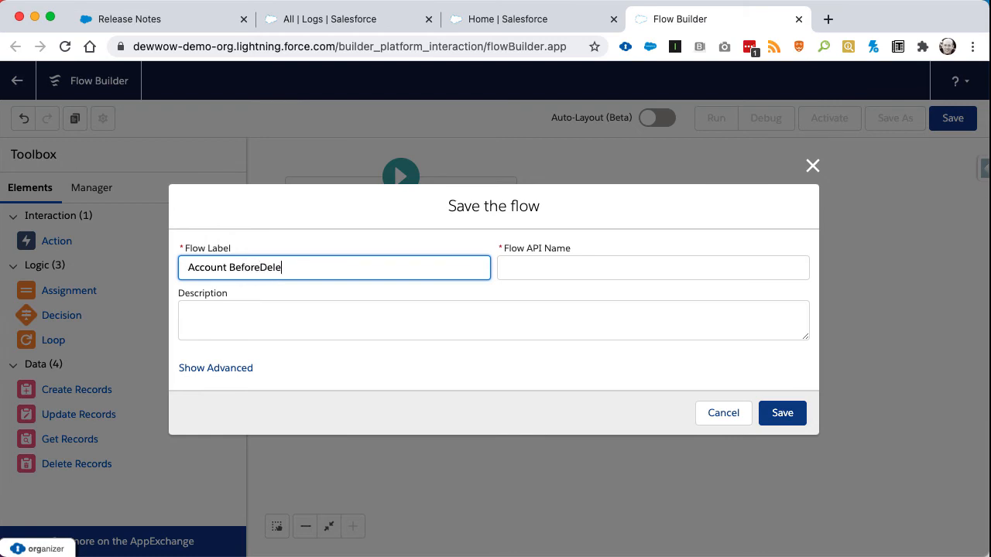
key("Tab")
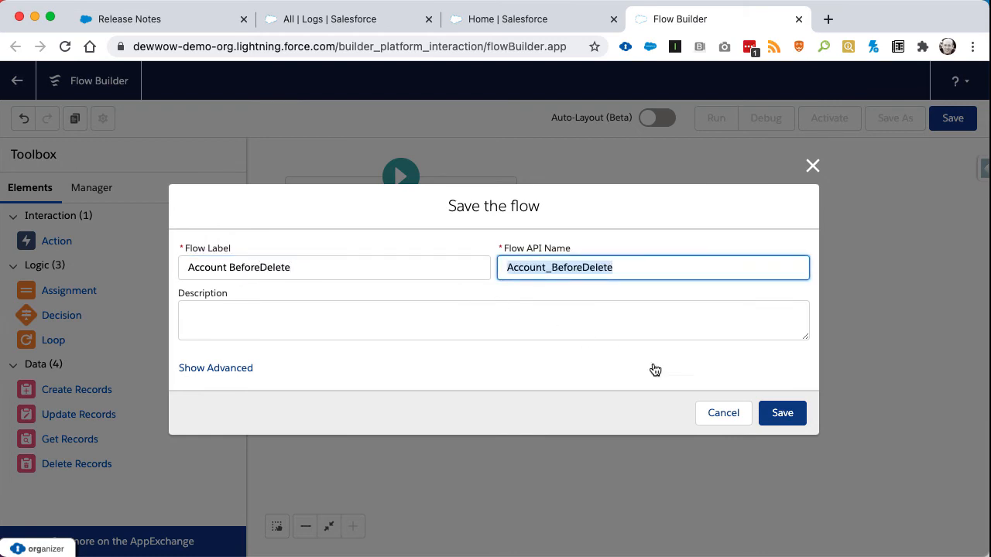
left_click(788, 422)
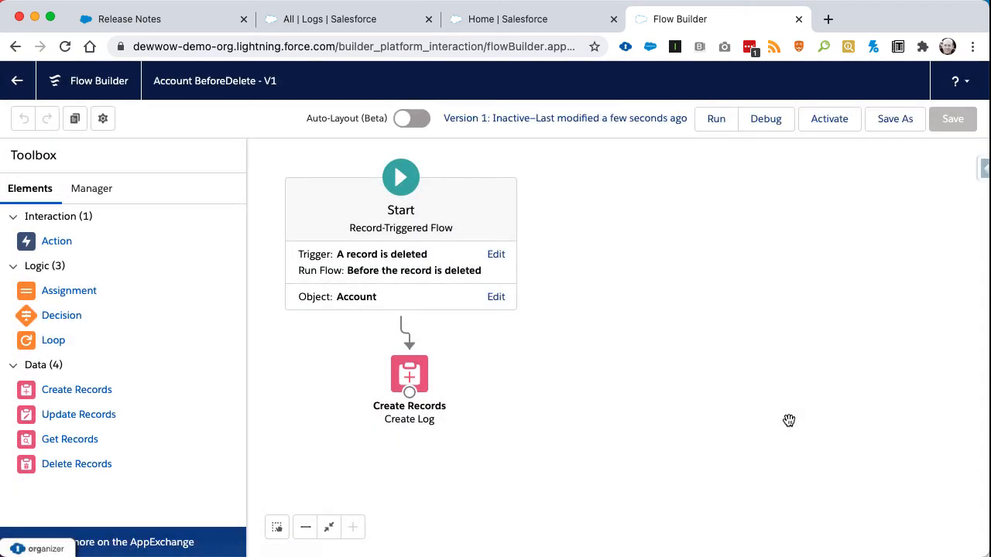
left_click(823, 120)
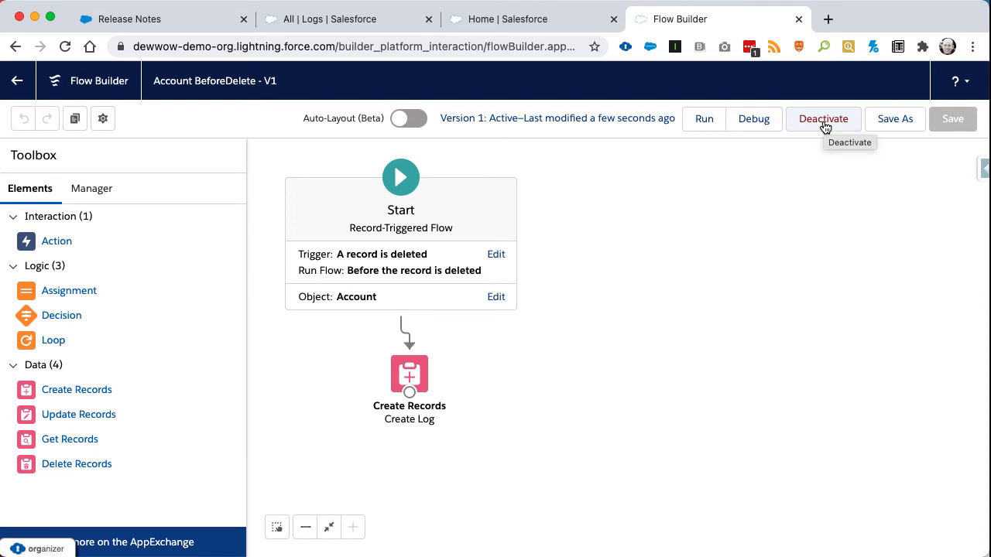
Switch to the Sales app's Accounts and create a new account named "Test Account".
left_click(333, 27)
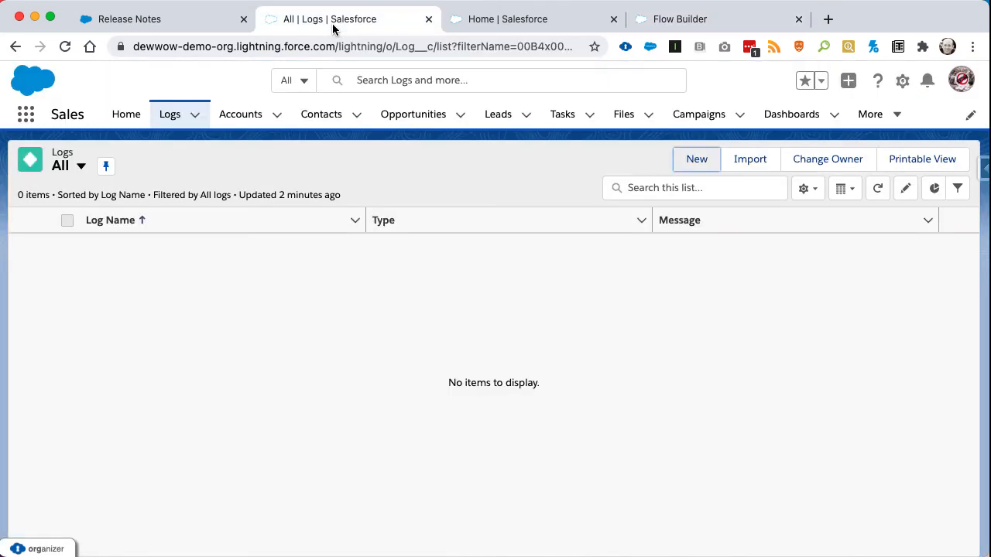
left_click(237, 117)
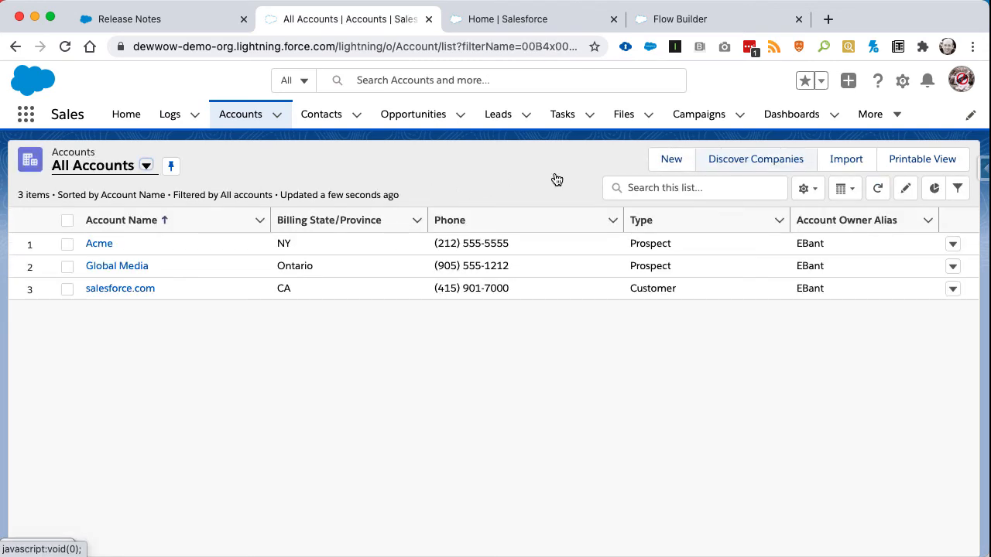
left_click(672, 159)
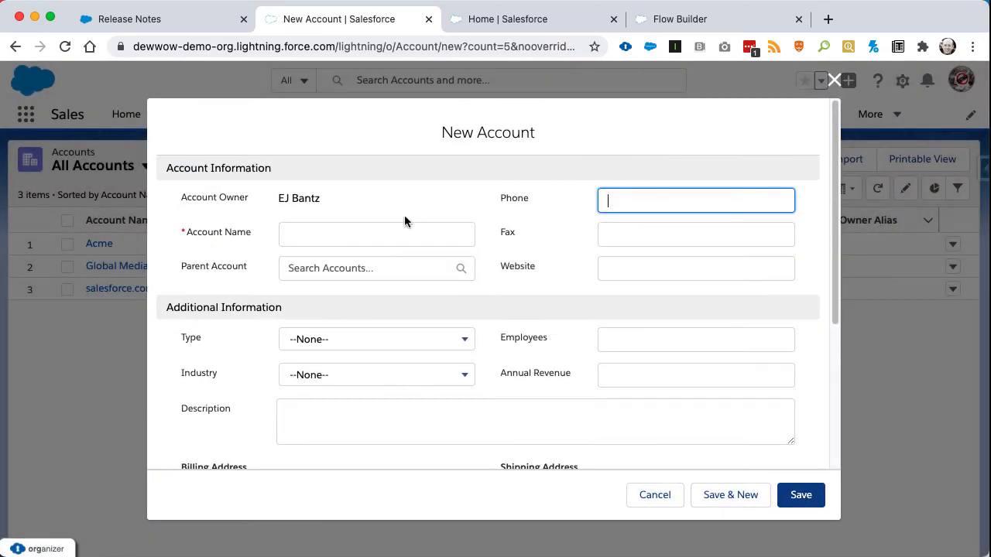
left_click(372, 223)
type("Test Account")
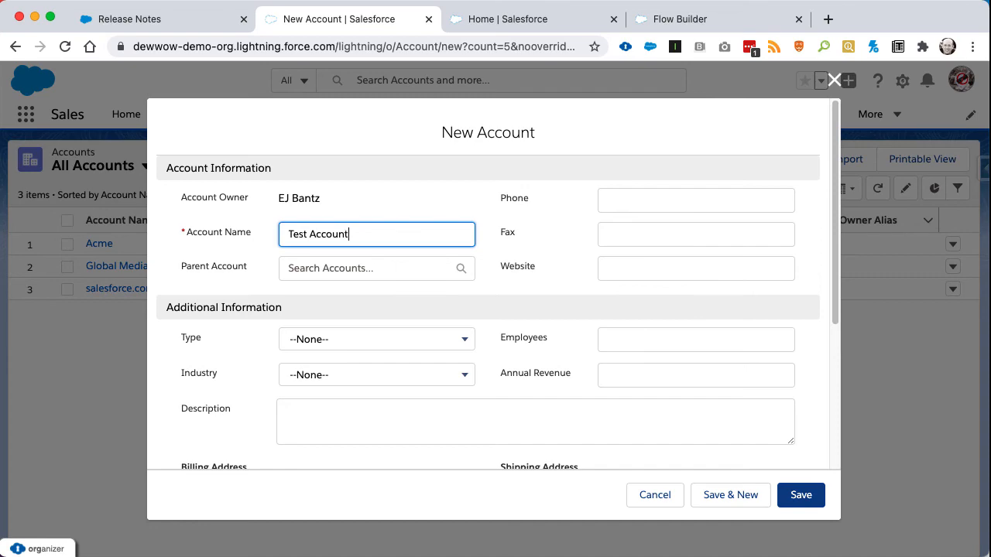
key("Tab")
left_click(784, 495)
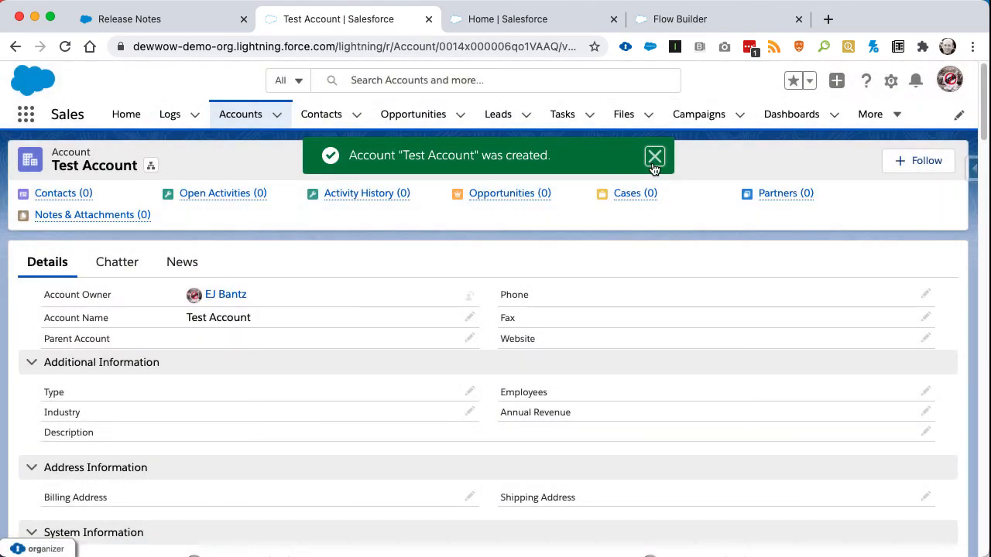
left_click(654, 156)
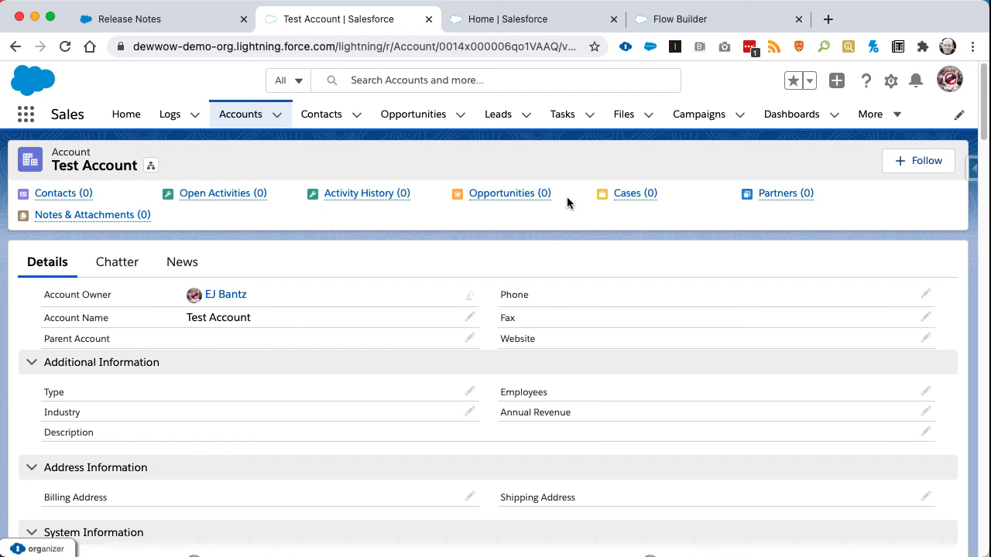
Delete the Test Account record and open the Logs list.
mouse_move(567, 197)
scroll(821, 247, "down", 2)
scroll(821, 247, "up", 2)
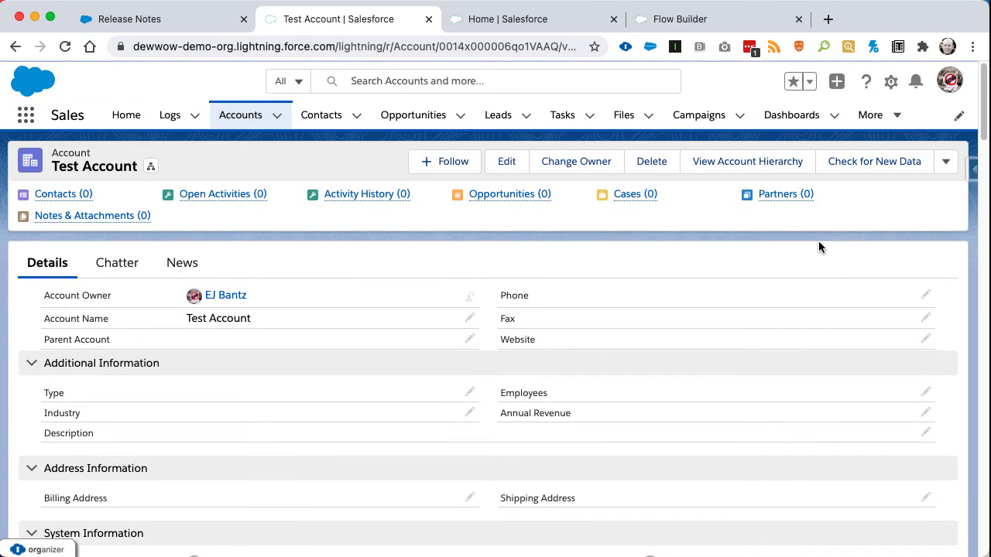
left_click(652, 168)
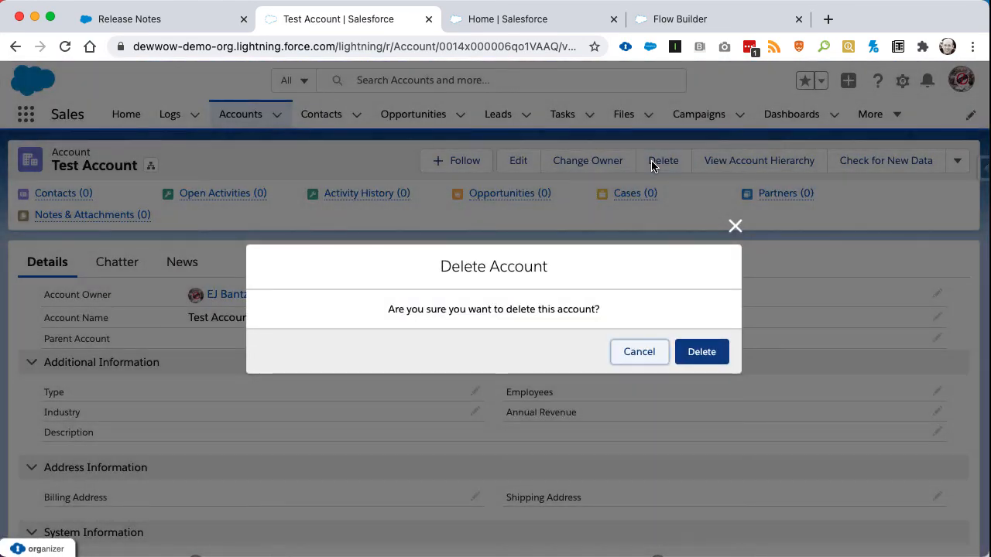
left_click(698, 351)
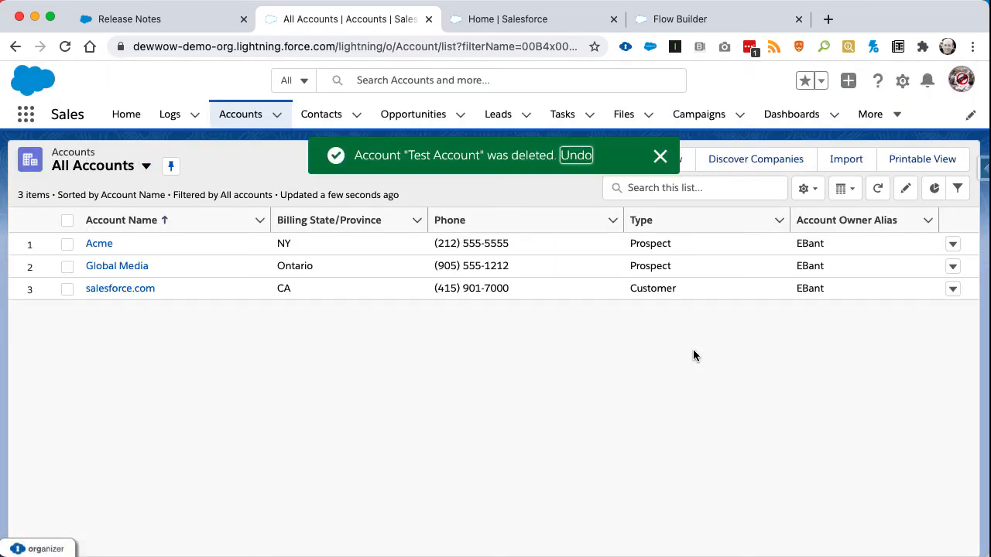
left_click(171, 116)
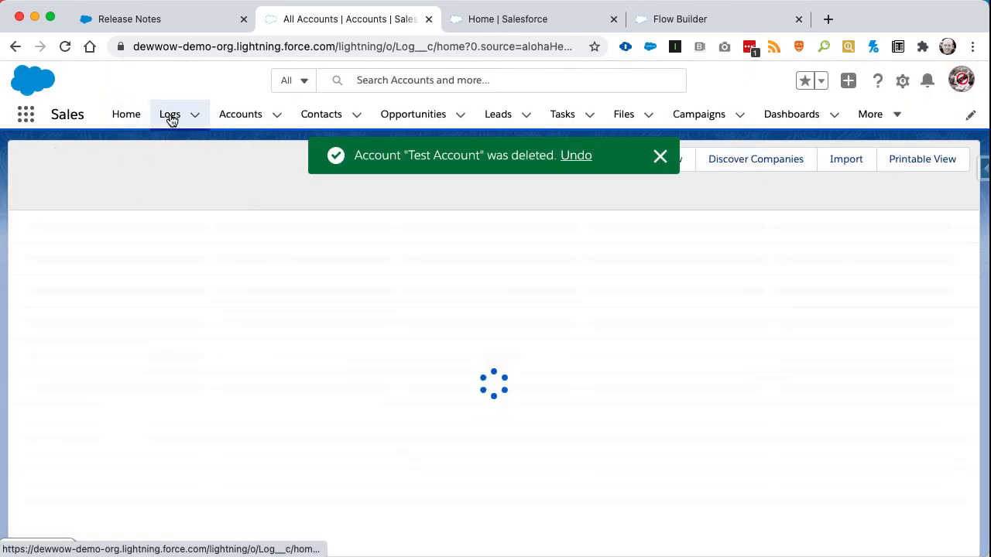